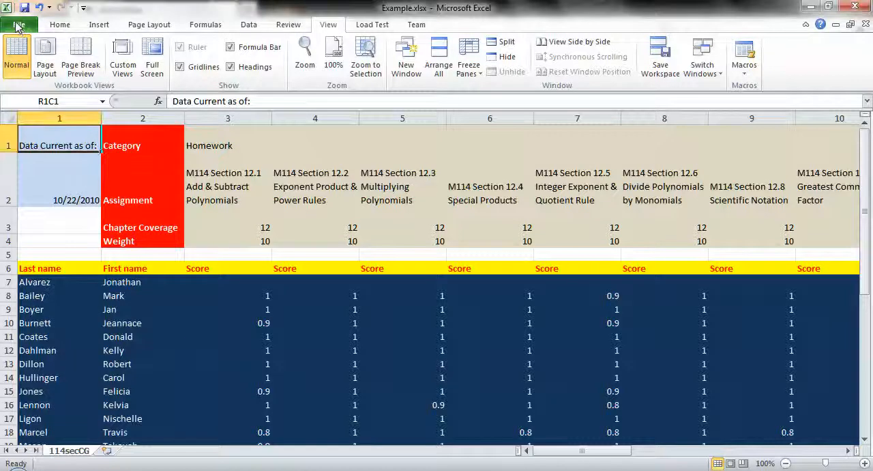
# Preview the gradebook's printout and page through it to see how the columns are divided, and return to the worksheet
pyautogui.click(18, 25)
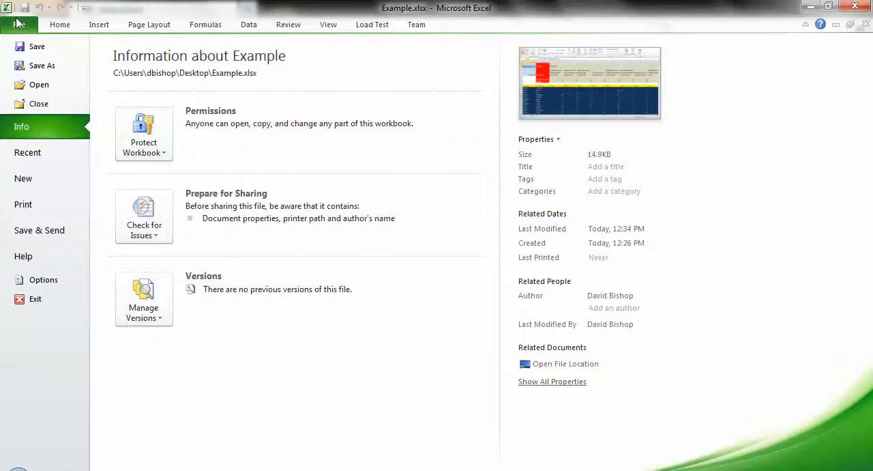
pyautogui.click(37, 206)
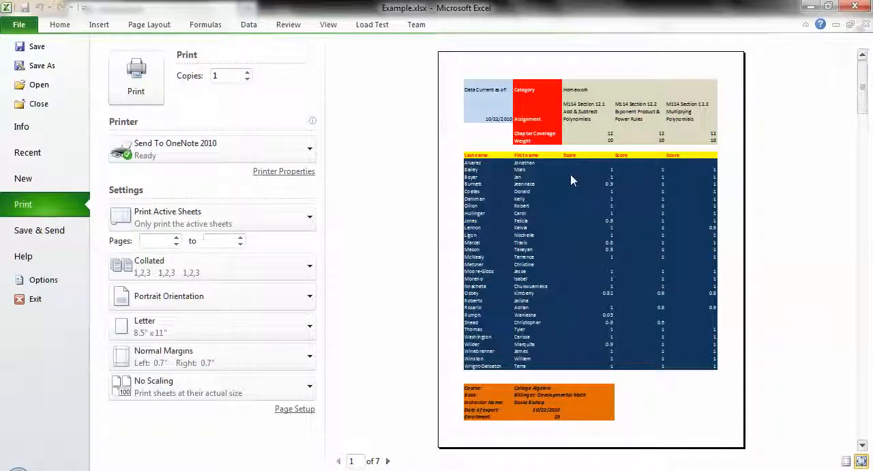
pyautogui.scroll(-1, 553, 191)
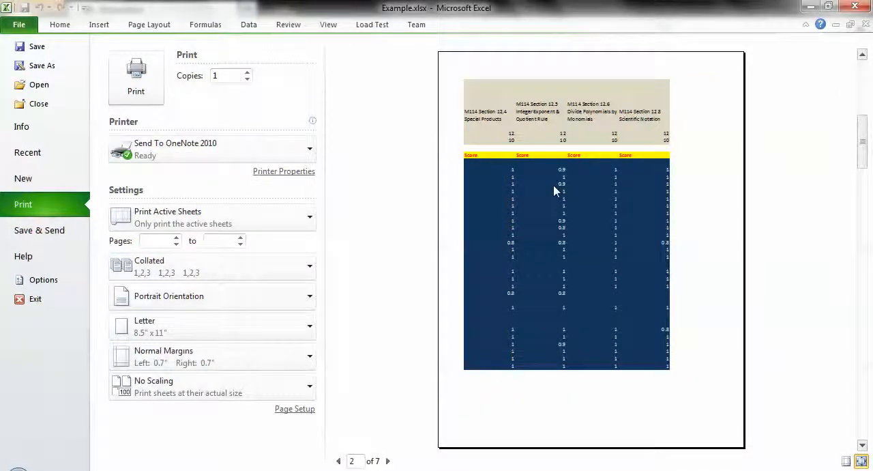
pyautogui.scroll(-1, 554, 191)
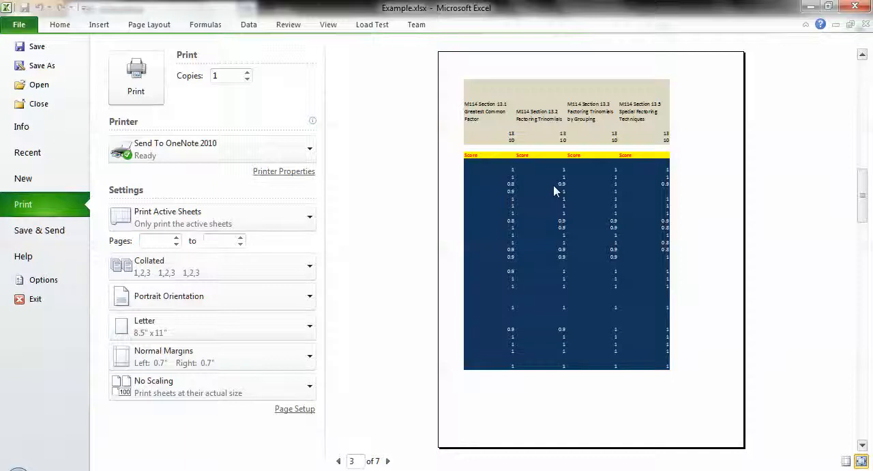
pyautogui.scroll(-1, 553, 191)
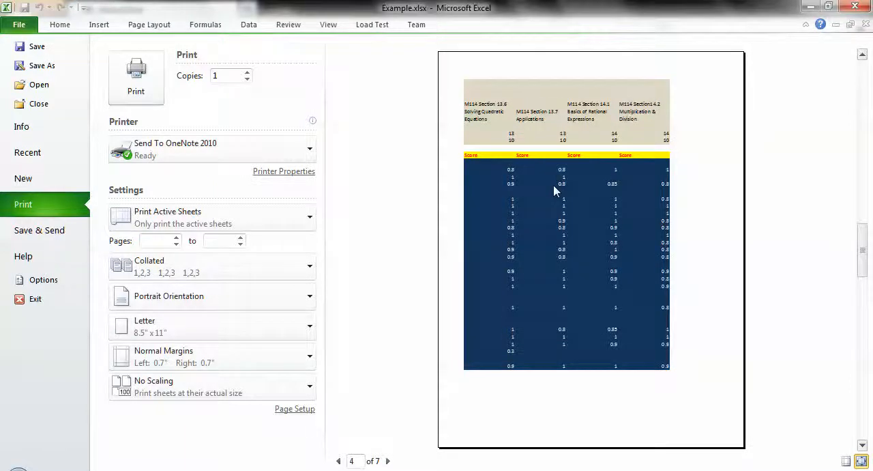
pyautogui.scroll(-3, 554, 191)
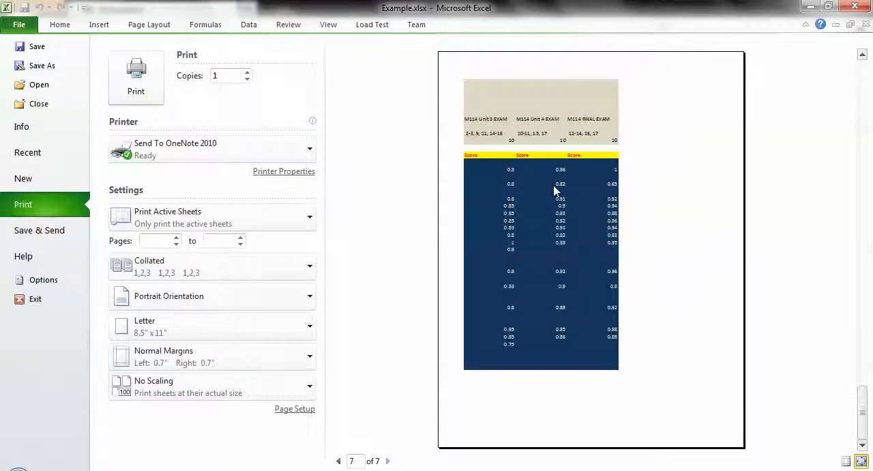
pyautogui.scroll(6, 554, 191)
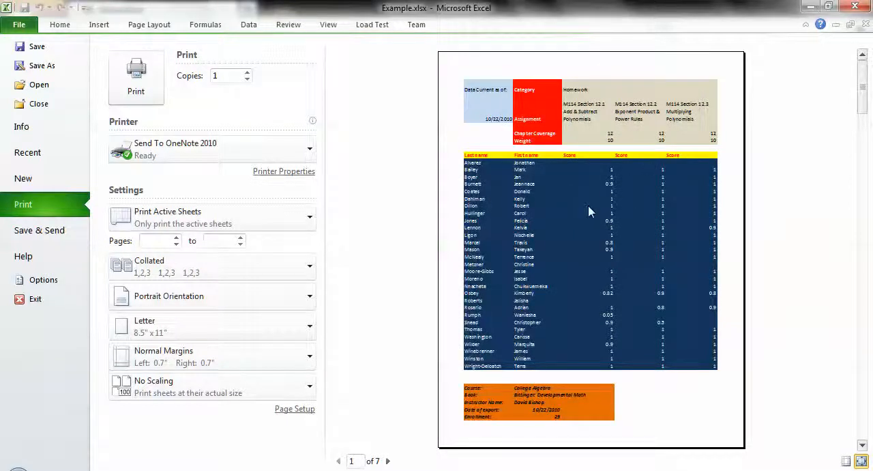
pyautogui.scroll(-1, 567, 200)
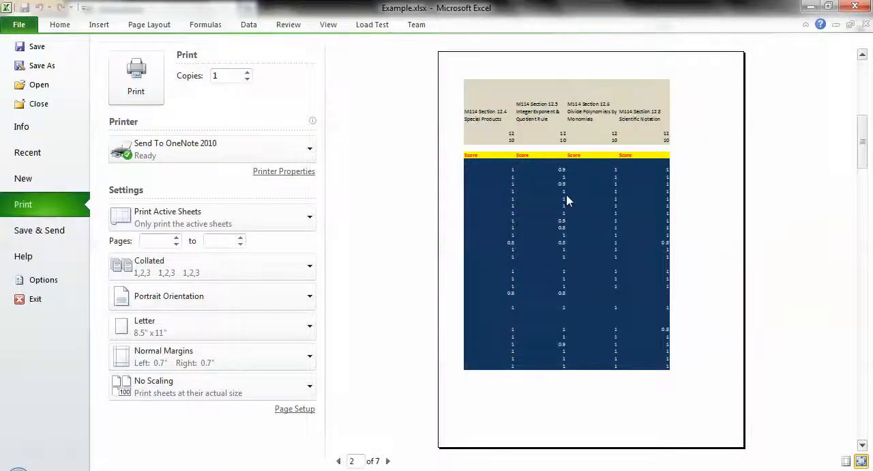
pyautogui.scroll(-2, 567, 200)
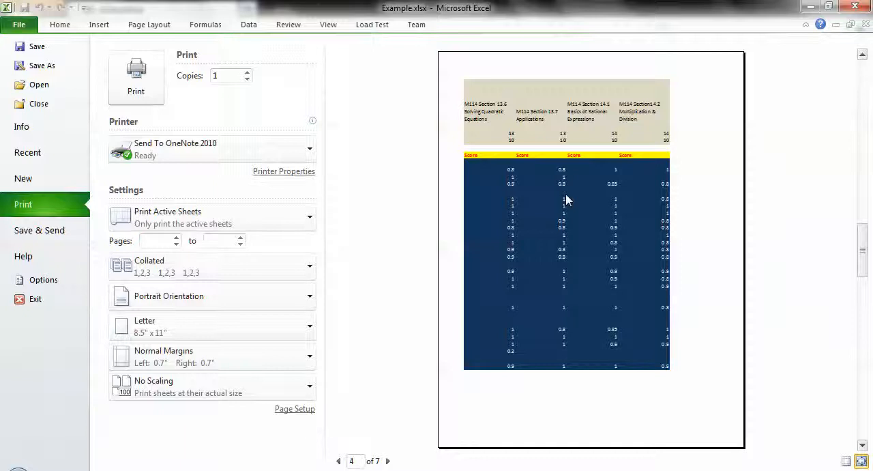
pyautogui.scroll(-1, 567, 199)
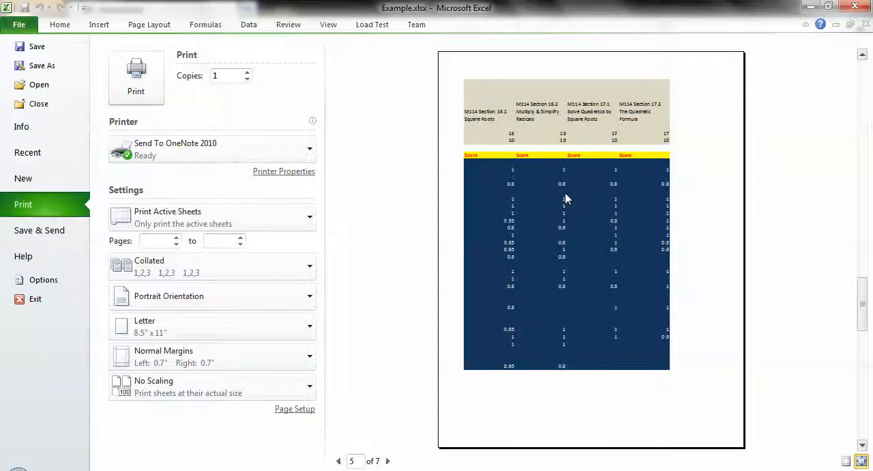
pyautogui.scroll(-2, 566, 198)
pyautogui.scroll(6, 565, 198)
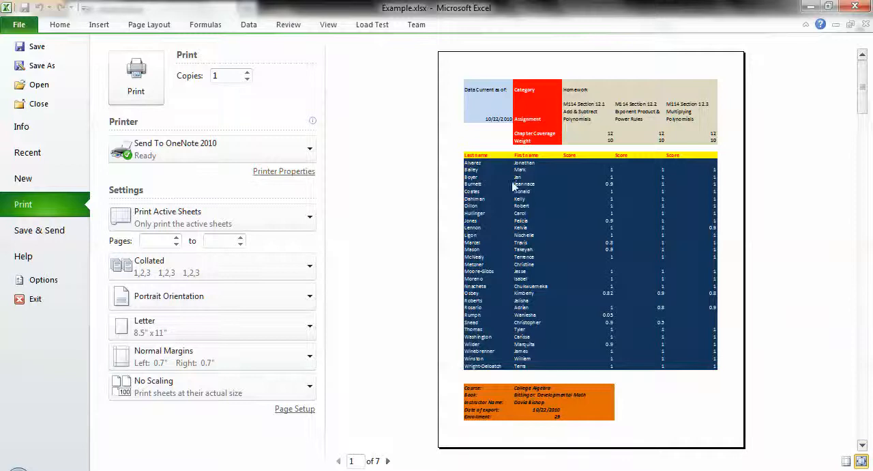
pyautogui.scroll(-2, 531, 186)
pyautogui.scroll(-1, 531, 186)
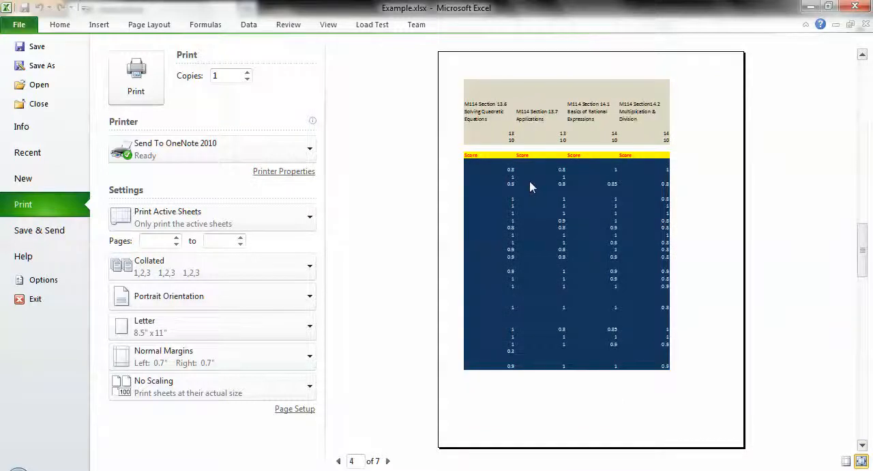
pyautogui.scroll(-3, 531, 187)
pyautogui.scroll(5, 530, 186)
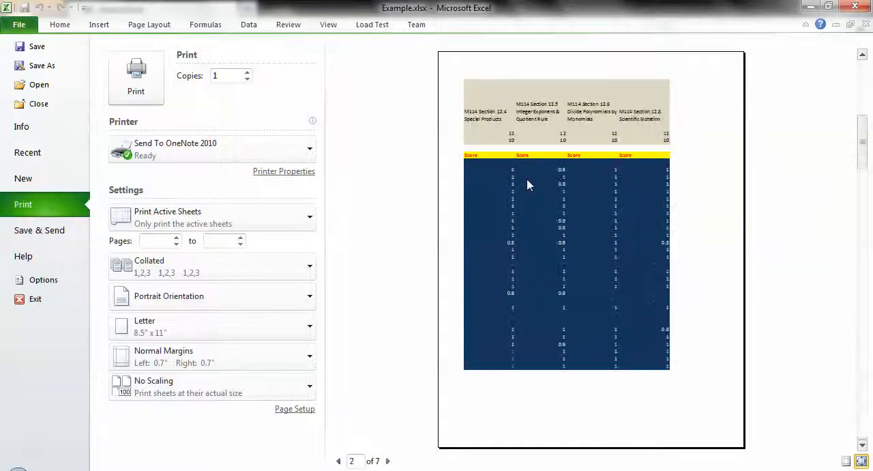
pyautogui.scroll(1, 527, 184)
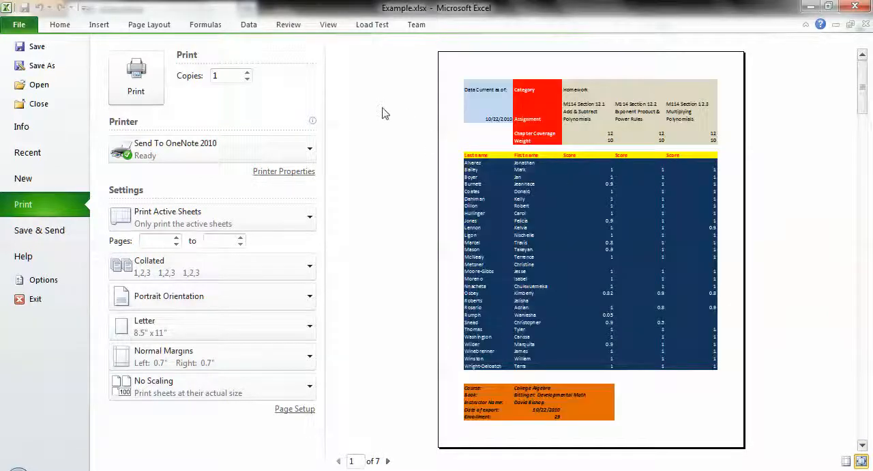
pyautogui.press('Escape')
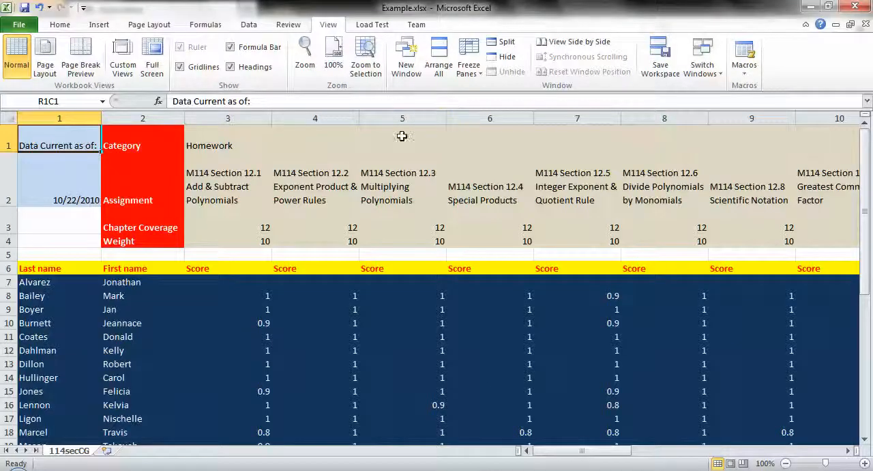
# Examine where the dashed page-break lines fall across the worksheet's assignment columns
pyautogui.moveTo(572, 452); pyautogui.dragTo(718, 461)
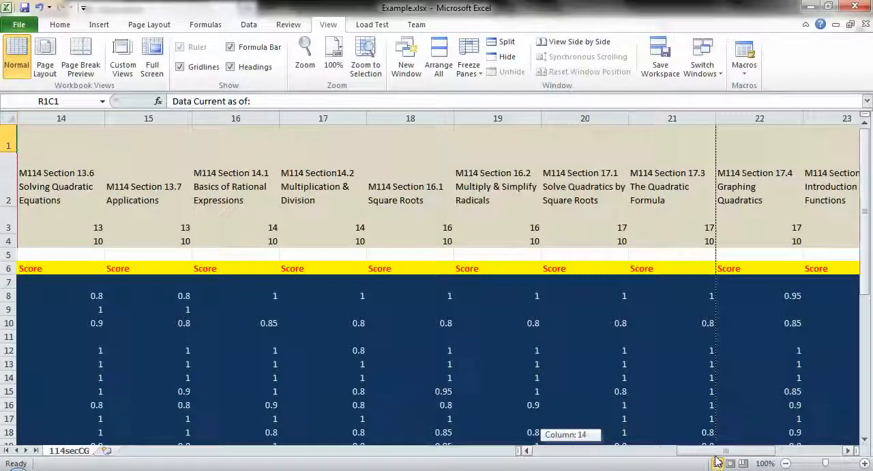
pyautogui.moveTo(717, 461); pyautogui.dragTo(717, 461)
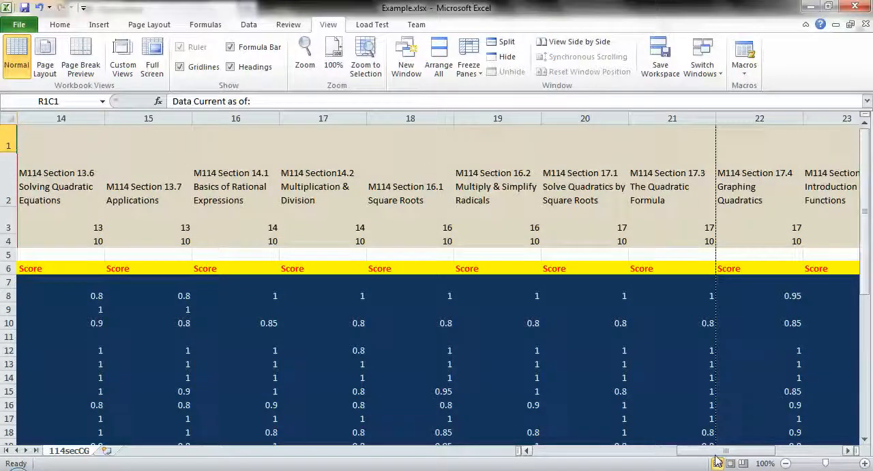
pyautogui.click(576, 456)
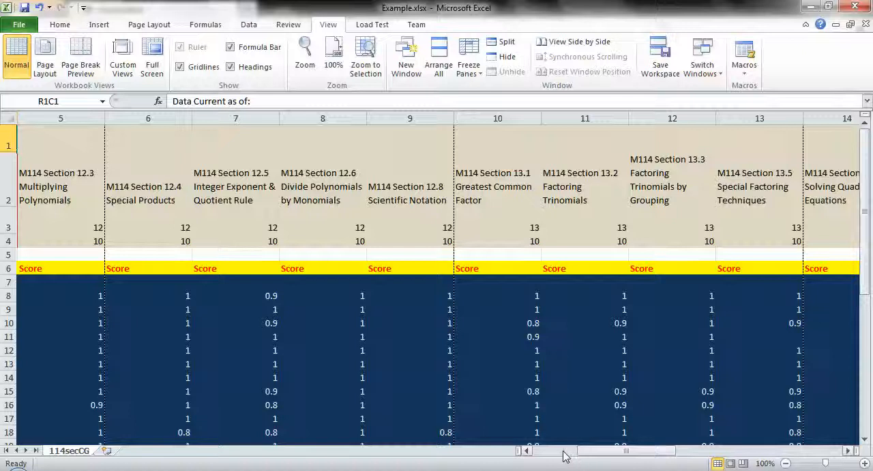
pyautogui.click(556, 456)
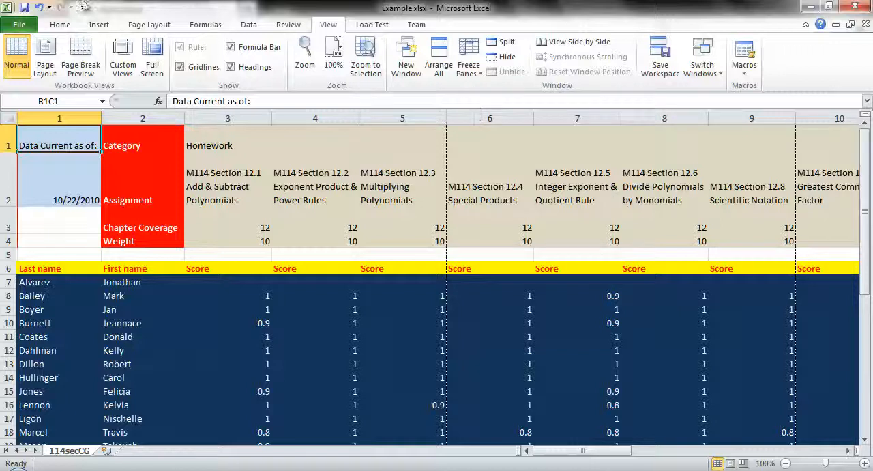
# Check the Show page breaks setting in the advanced display options for the 114secCG worksheet
pyautogui.click(15, 26)
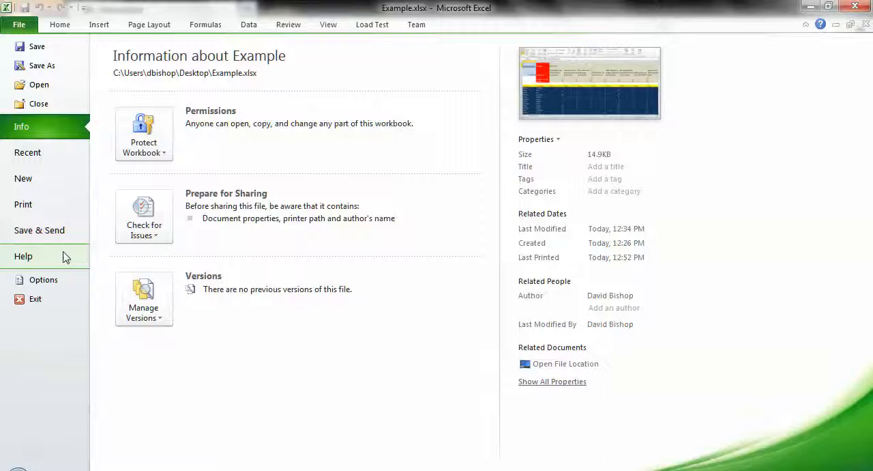
pyautogui.click(43, 280)
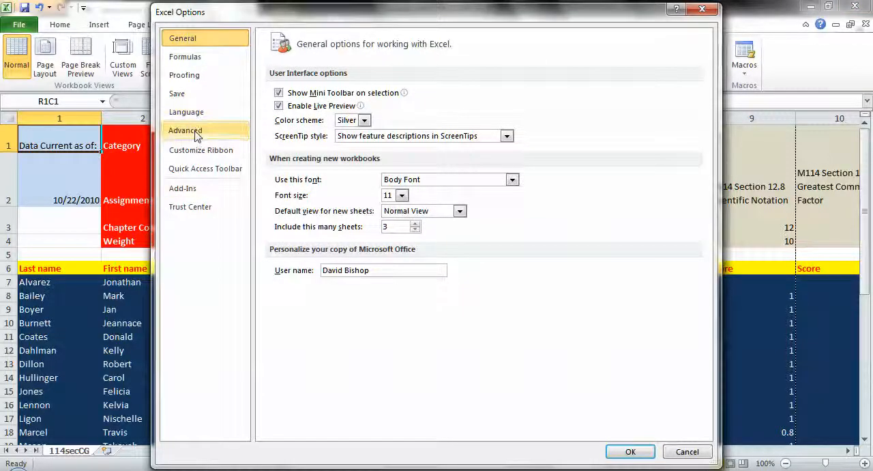
pyautogui.click(195, 131)
pyautogui.scroll(-10, 518, 253)
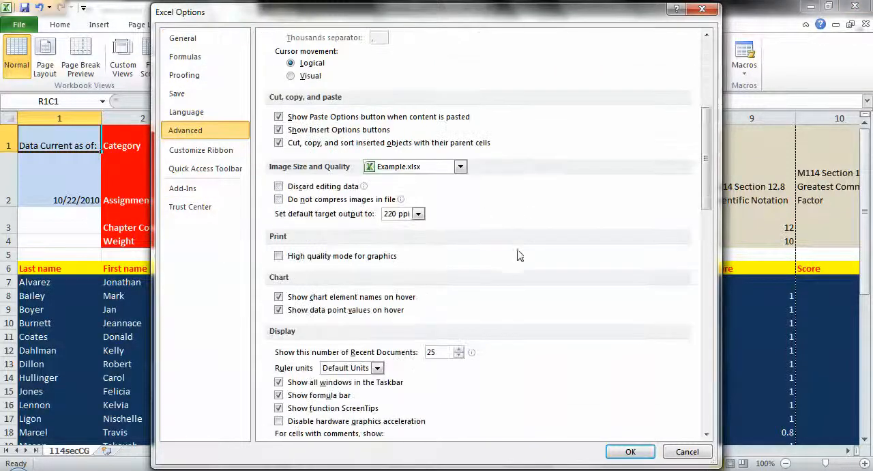
pyautogui.scroll(-6, 517, 251)
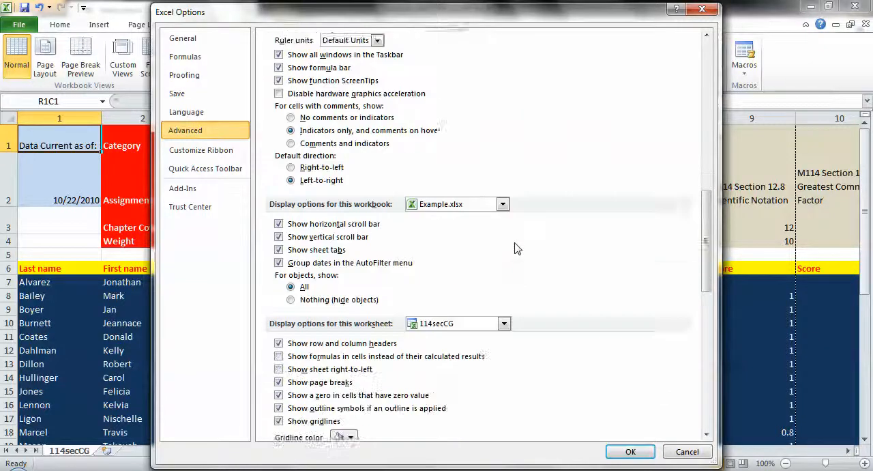
pyautogui.scroll(-7, 516, 247)
pyautogui.scroll(3, 517, 247)
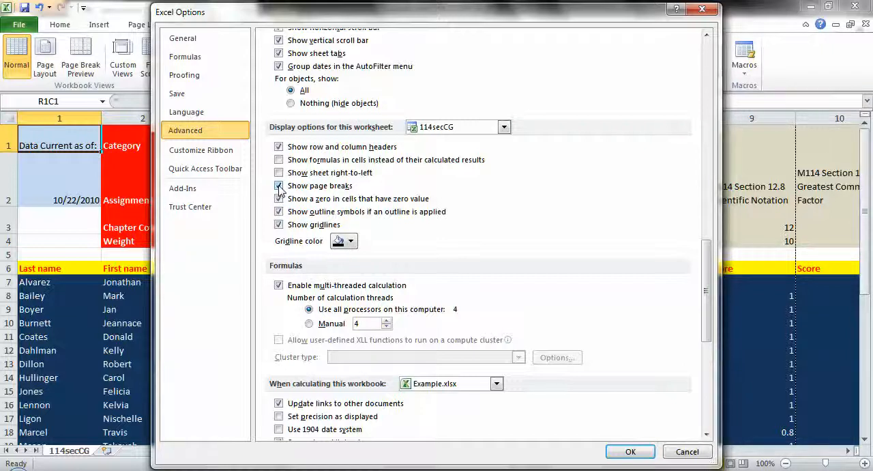
pyautogui.click(631, 452)
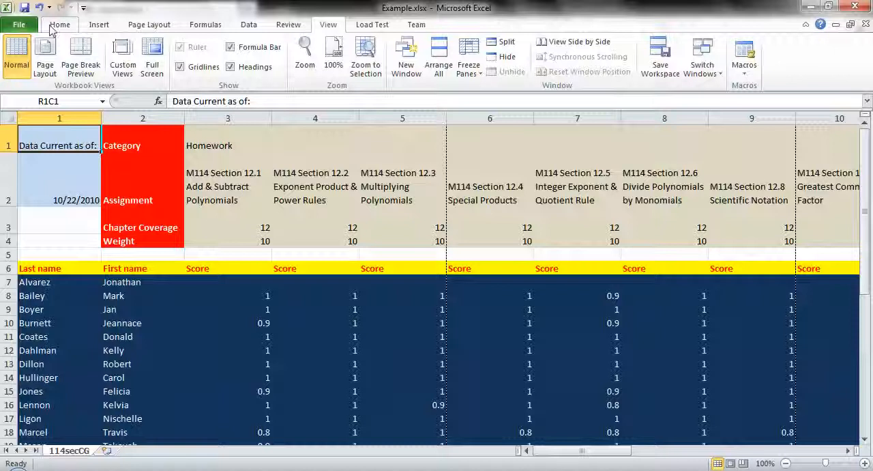
# Recheck the first page of the portrait printout in the print preview and go back to the worksheet
pyautogui.click(20, 26)
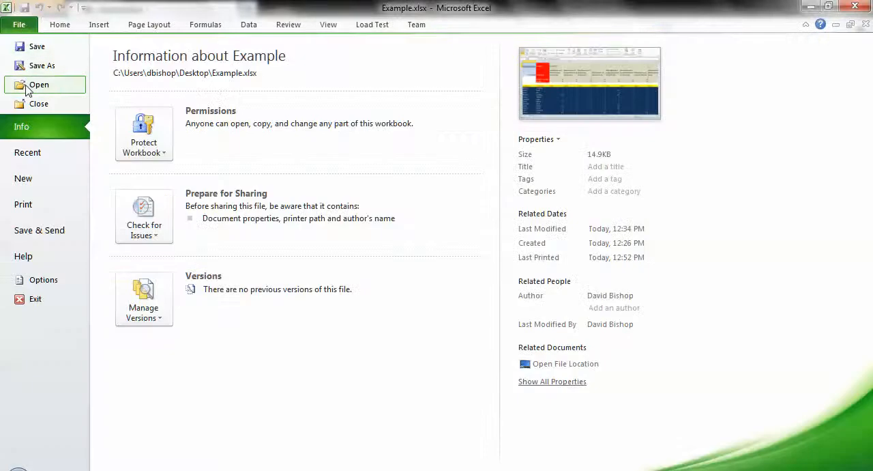
pyautogui.click(28, 205)
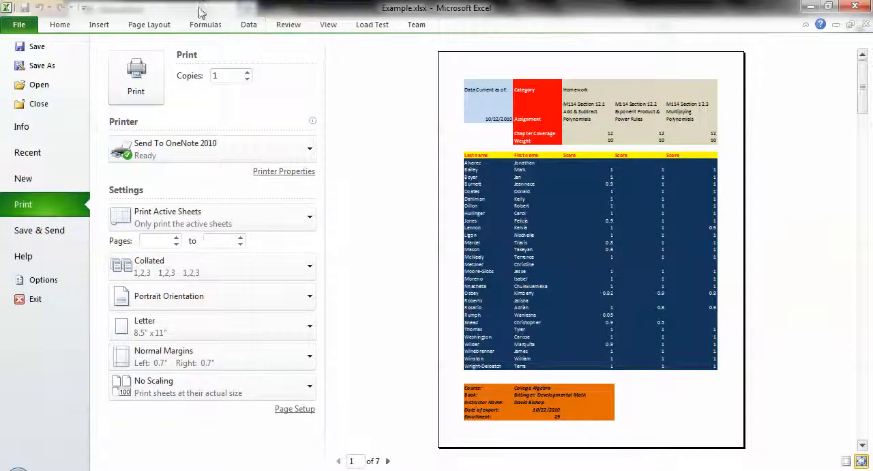
pyautogui.click(59, 25)
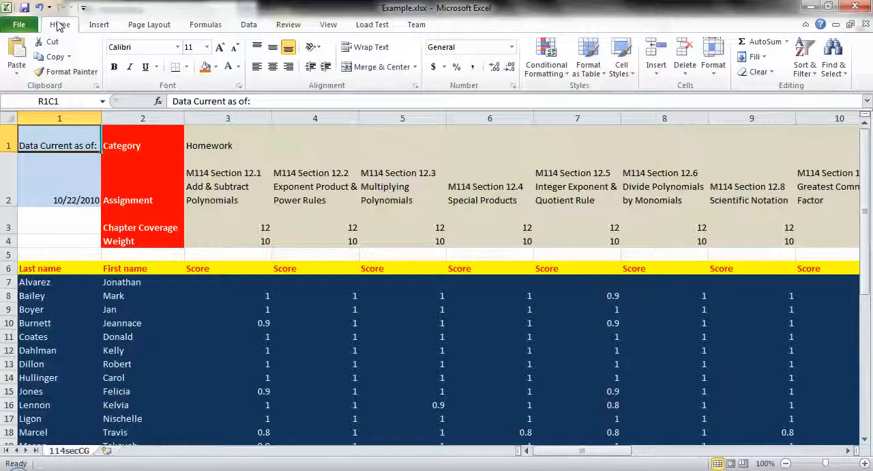
# Set the worksheet's page orientation to Landscape
pyautogui.click(140, 25)
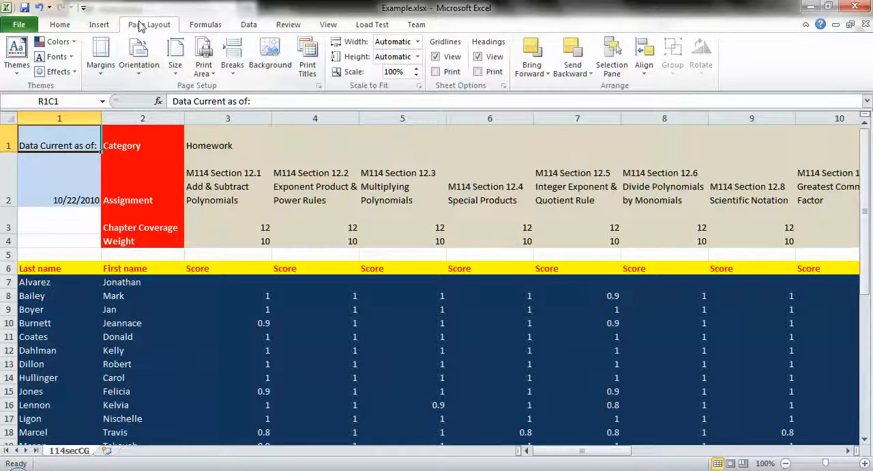
pyautogui.click(139, 74)
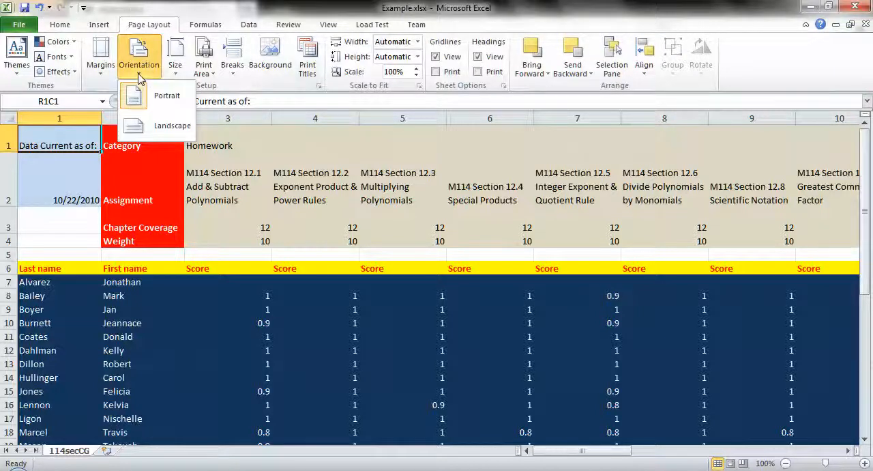
pyautogui.click(156, 127)
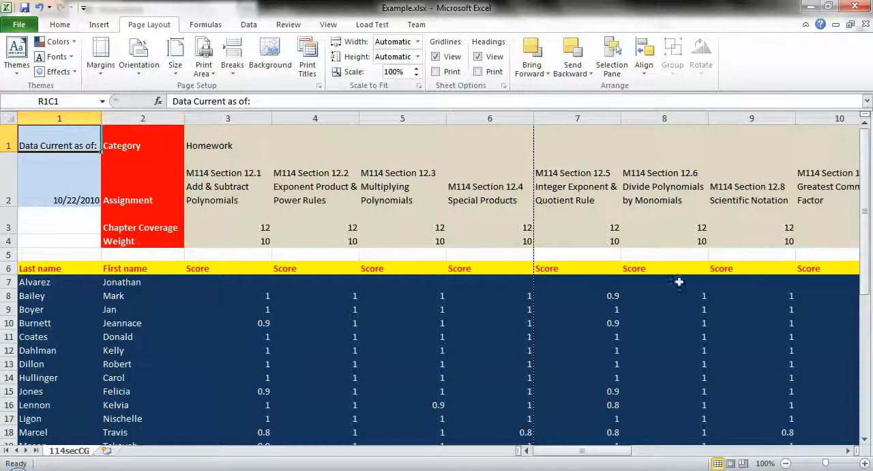
# Preview the landscape printout and look through its pages to see how the gradebook is split
pyautogui.click(18, 26)
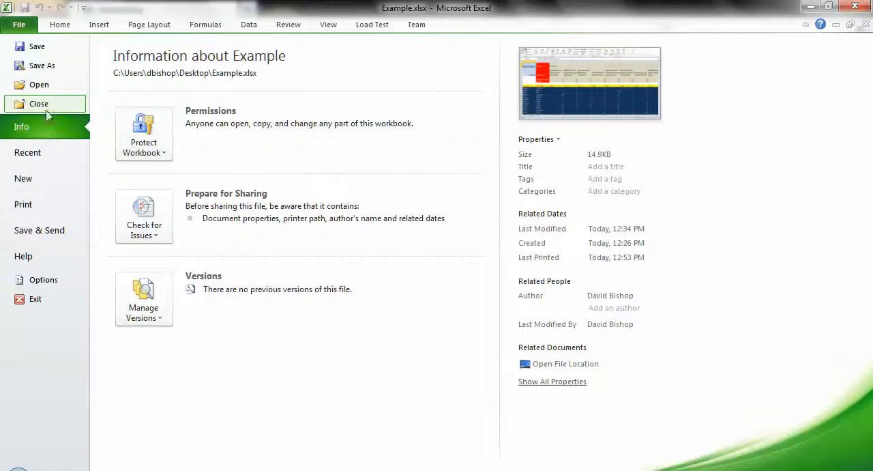
pyautogui.click(36, 200)
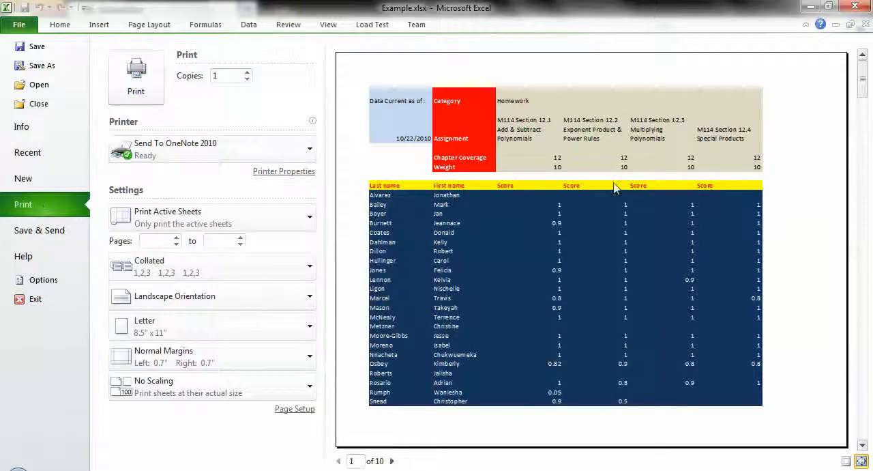
pyautogui.scroll(-5, 613, 189)
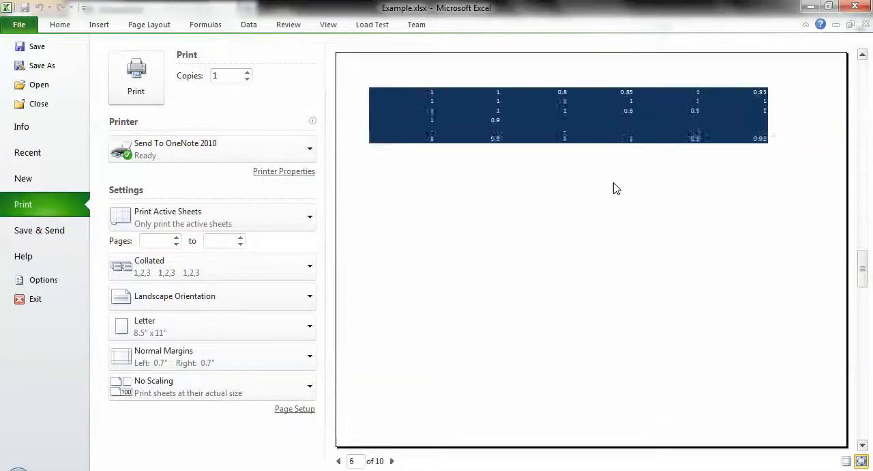
pyautogui.scroll(5, 613, 188)
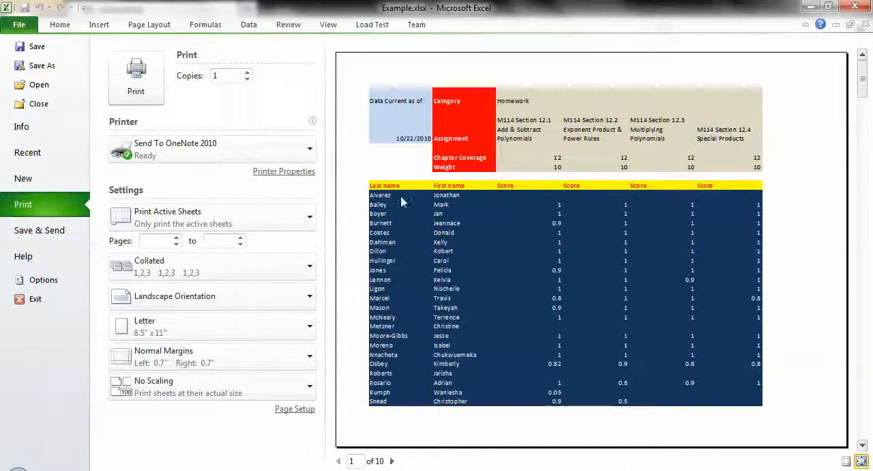
# Compare the first landscape preview pages, page through to the last one, and return to page 1
pyautogui.scroll(-1, 499, 204)
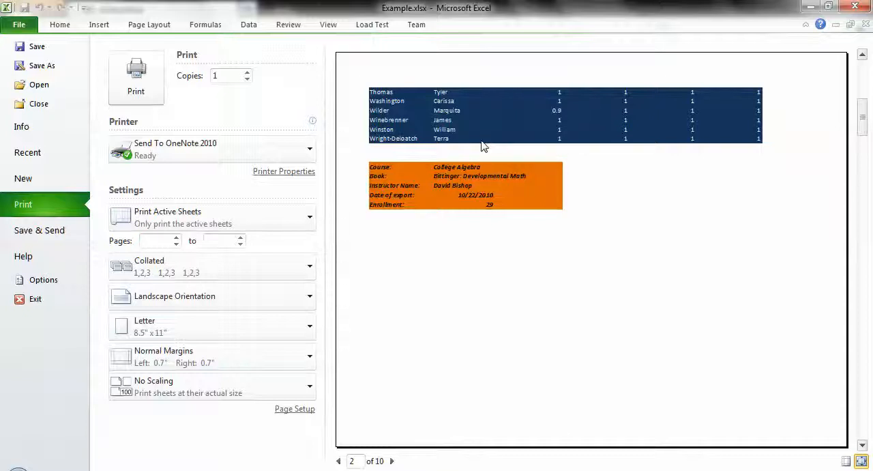
pyautogui.scroll(1, 481, 142)
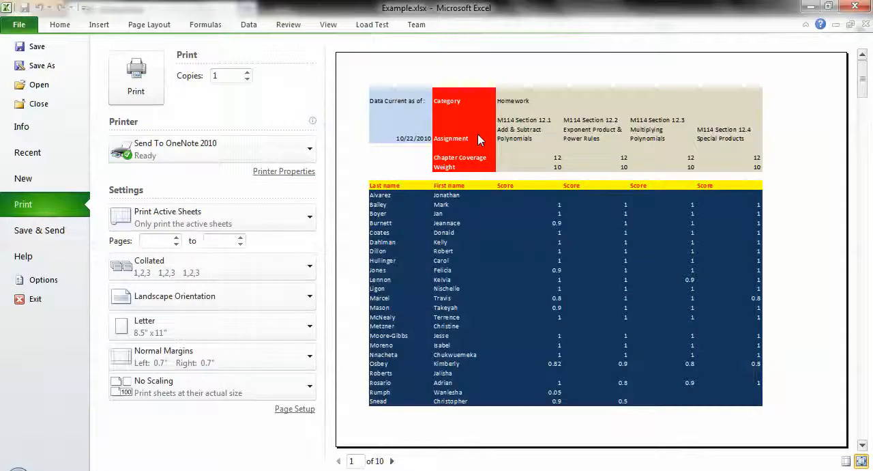
pyautogui.scroll(-2, 493, 188)
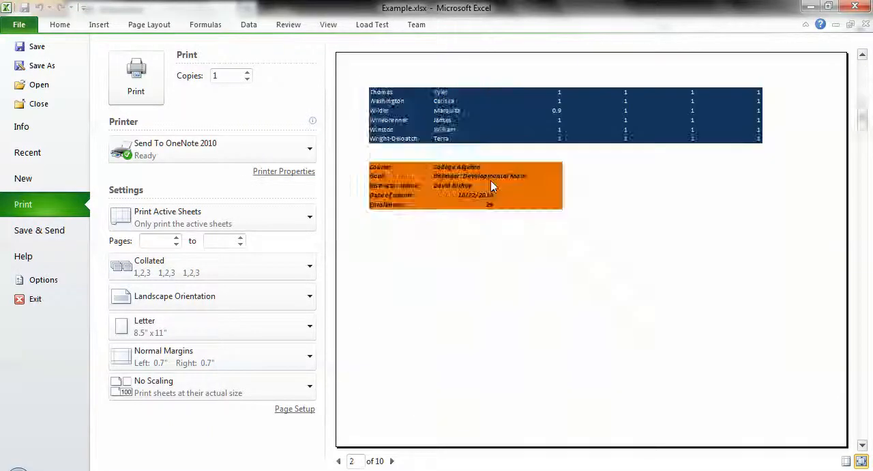
pyautogui.scroll(-7, 493, 187)
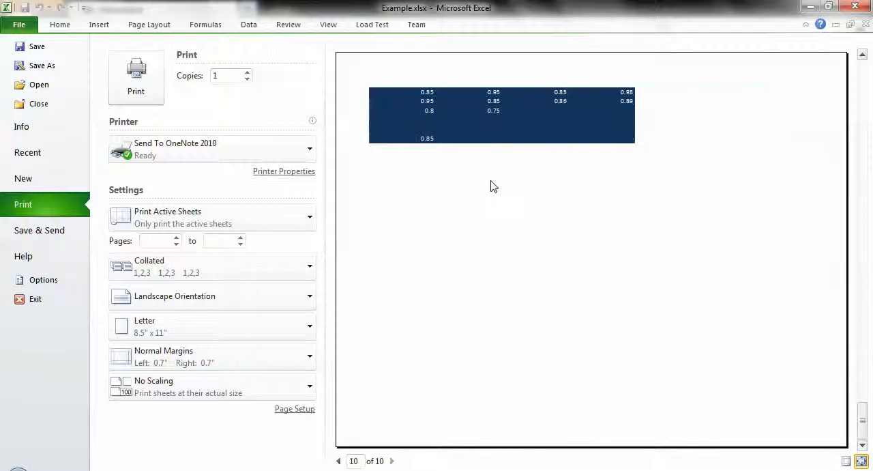
pyautogui.scroll(9, 492, 187)
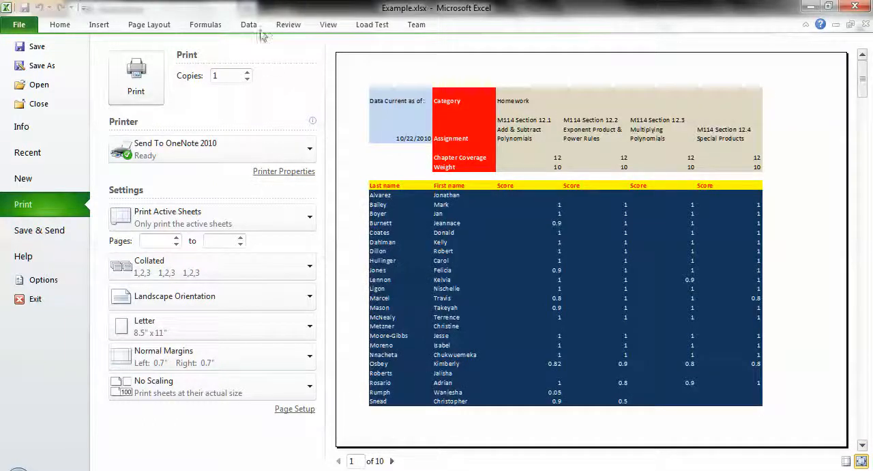
# Open the custom margin settings for the worksheet and set the top and bottom margins to 0.5 inches
pyautogui.click(150, 26)
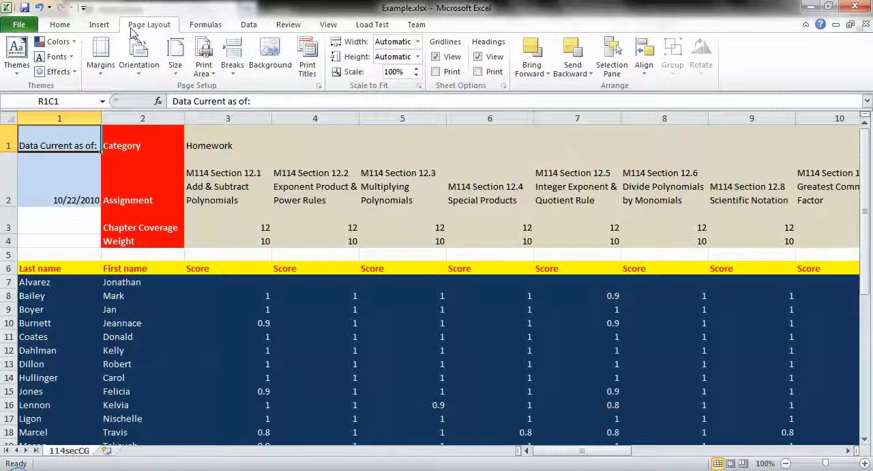
pyautogui.click(104, 75)
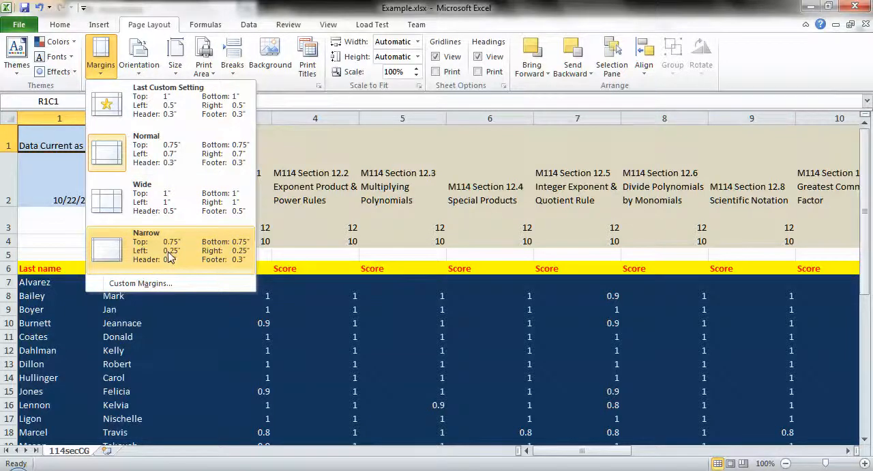
pyautogui.click(147, 284)
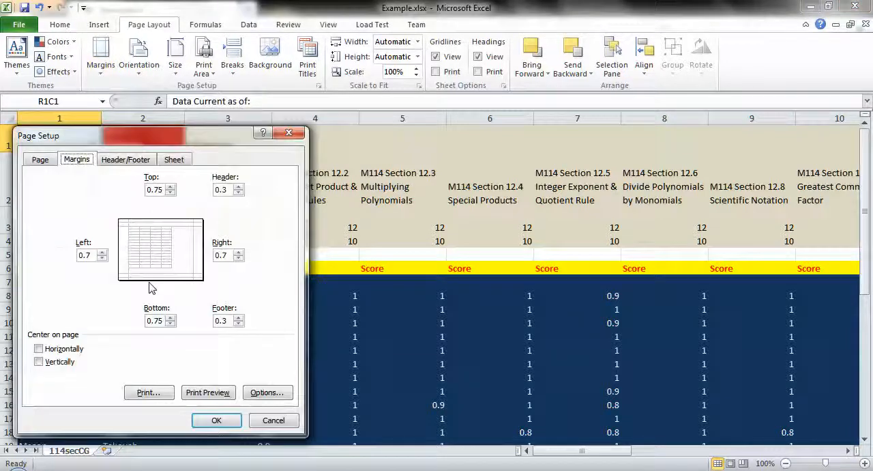
pyautogui.click(160, 191)
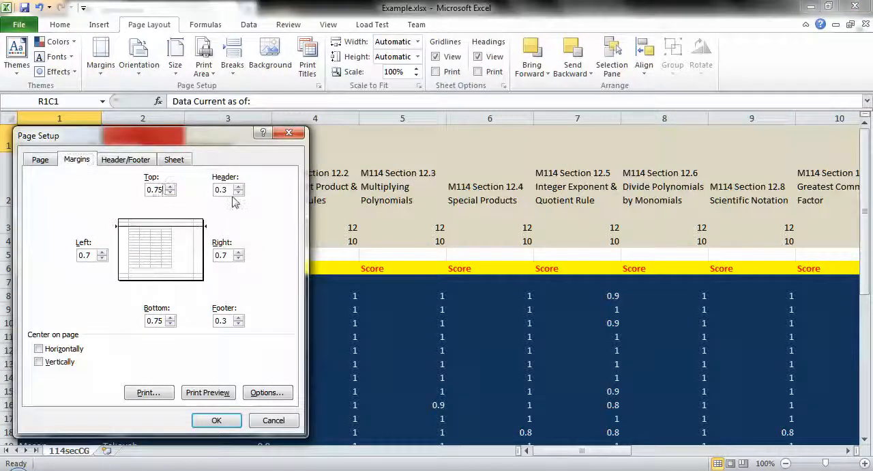
pyautogui.press('BackSpace')
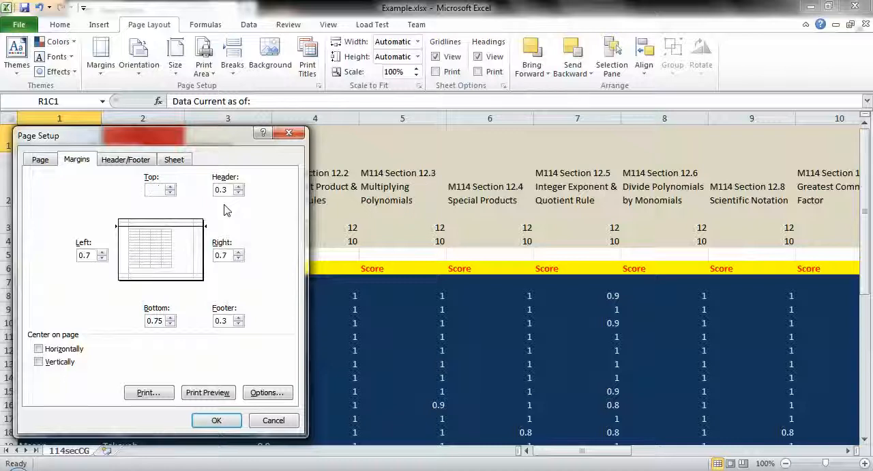
pyautogui.write('.5')
pyautogui.click(168, 319)
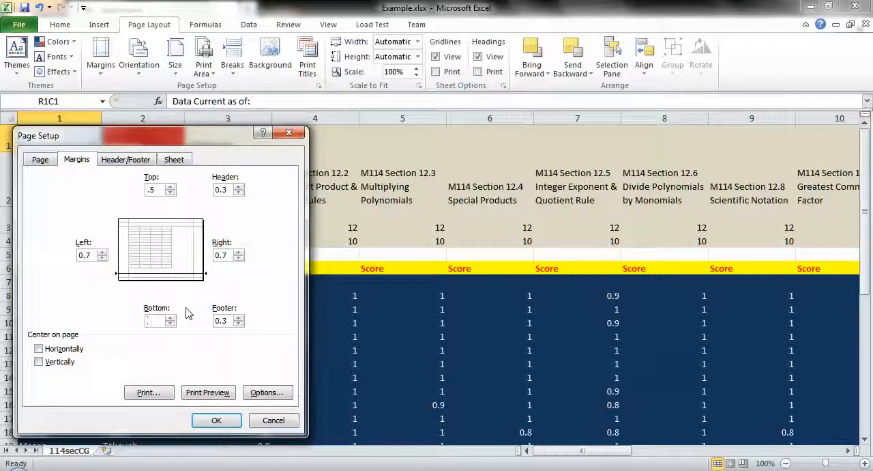
# Set the right and left margins to 0.4 inches and apply the custom margins
pyautogui.doubleClick(227, 255)
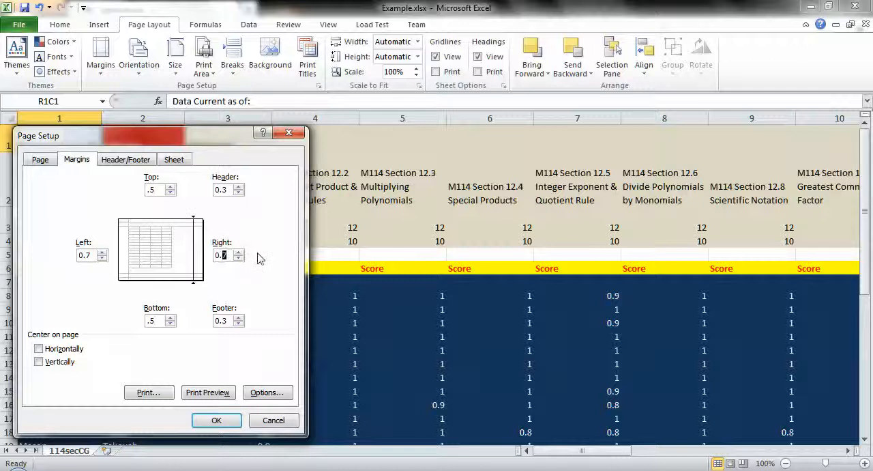
pyautogui.click(93, 255)
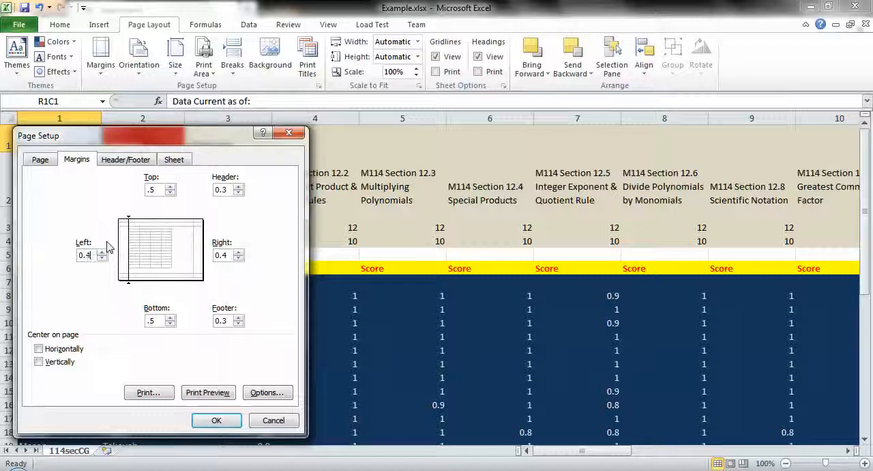
pyautogui.click(214, 421)
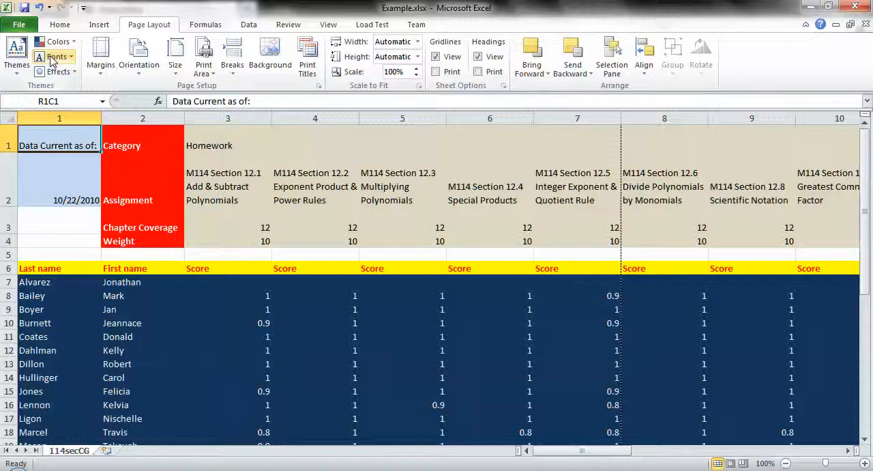
# Preview the printout with the custom margins, looking through its pages and returning to the first one
pyautogui.click(19, 26)
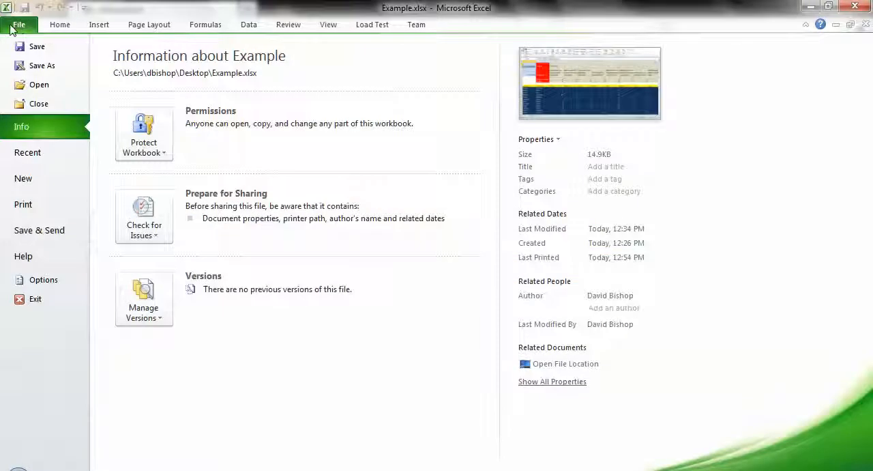
pyautogui.click(30, 208)
pyautogui.scroll(-2, 480, 202)
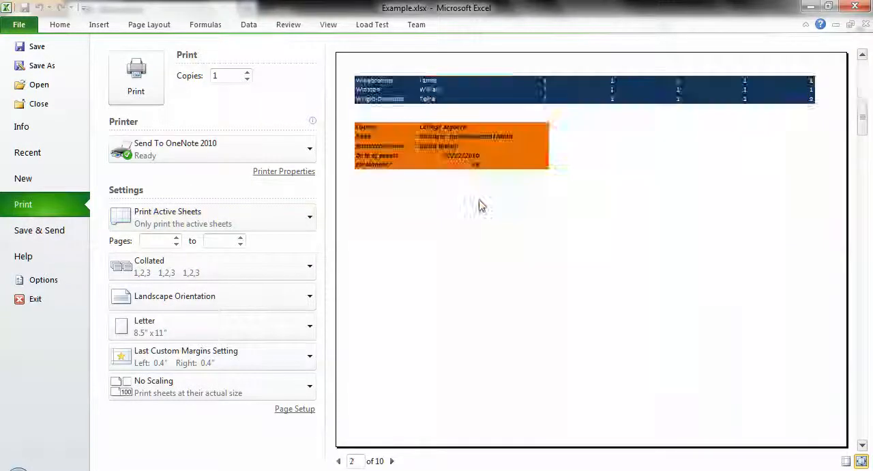
pyautogui.scroll(-4, 479, 202)
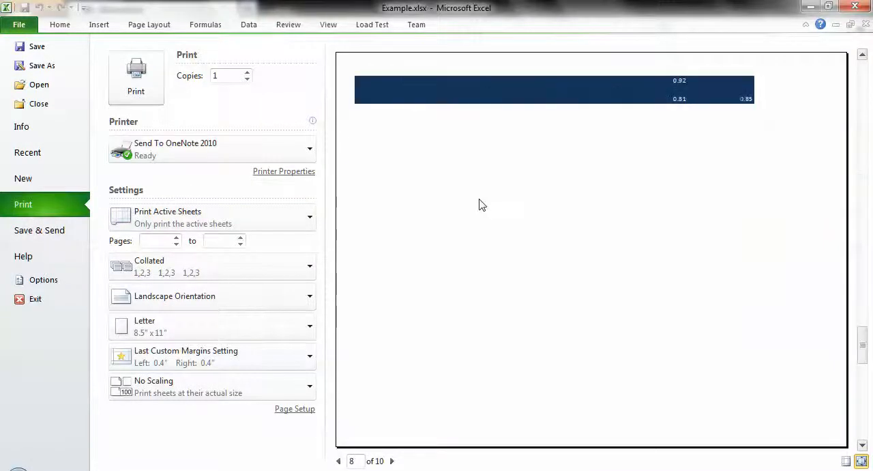
pyautogui.scroll(6, 480, 204)
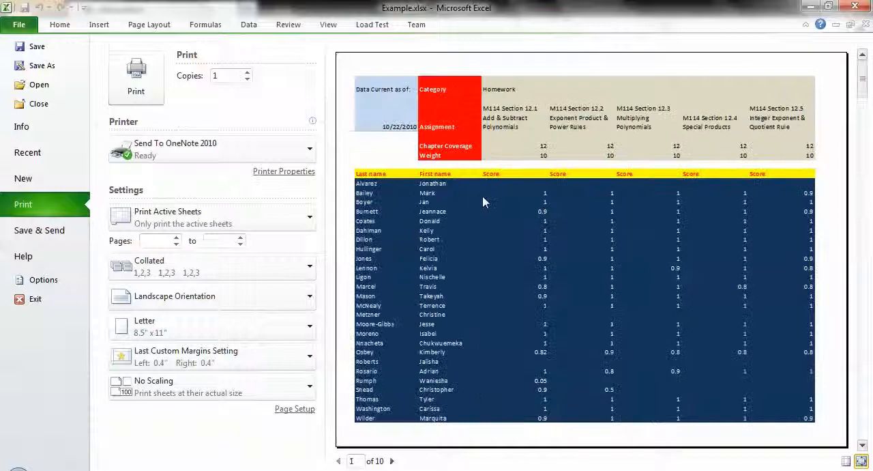